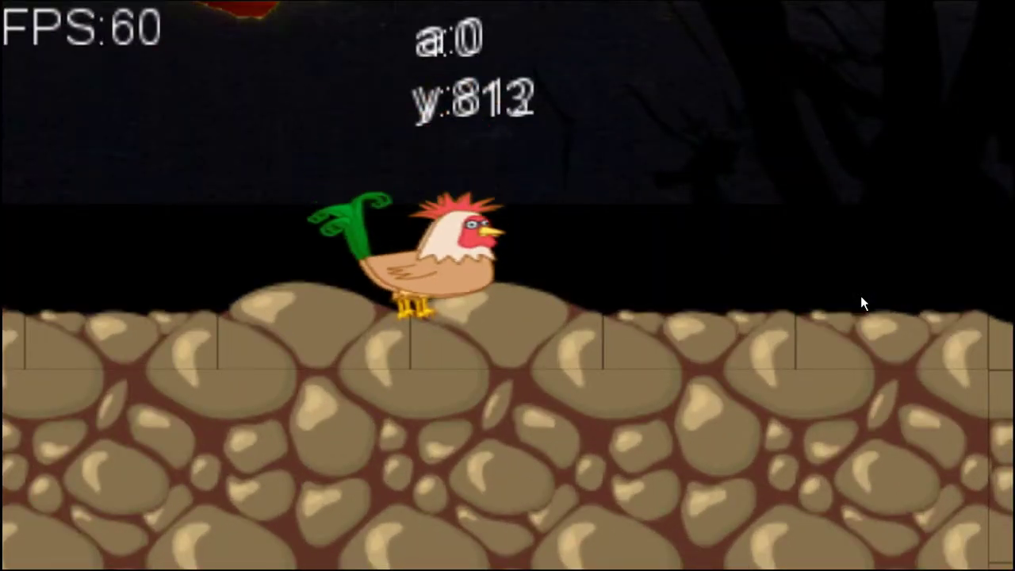
# Close the running game and open obj_FPS's Draw event code.
pyautogui.press('Escape')
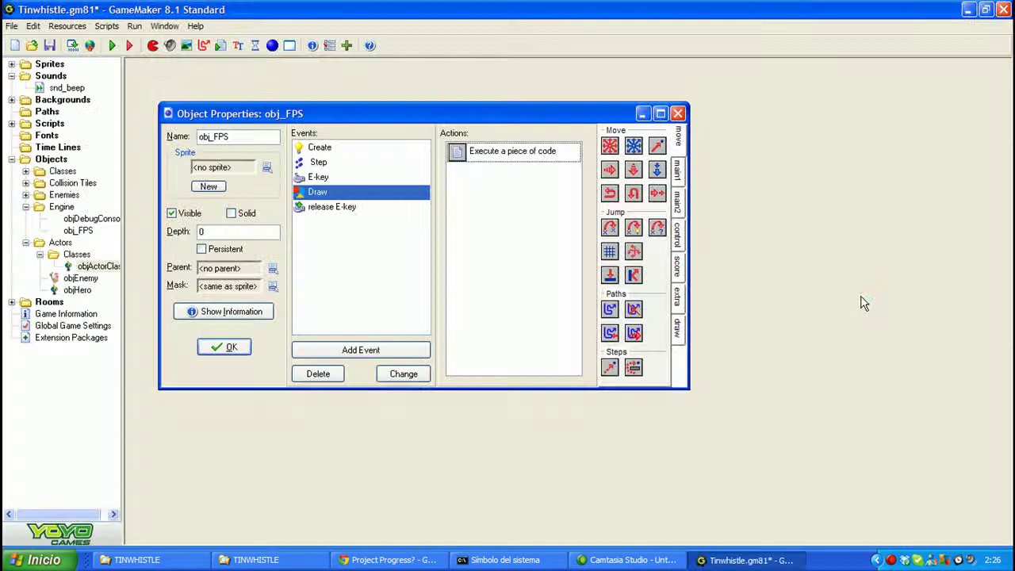
pyautogui.moveTo(478, 115); pyautogui.dragTo(520, 122)
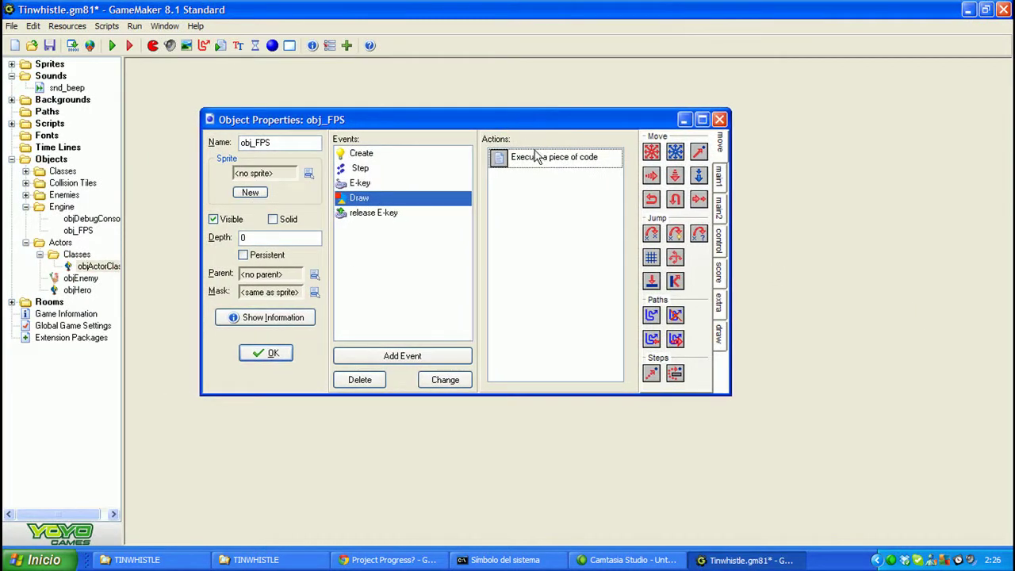
pyautogui.doubleClick(539, 157)
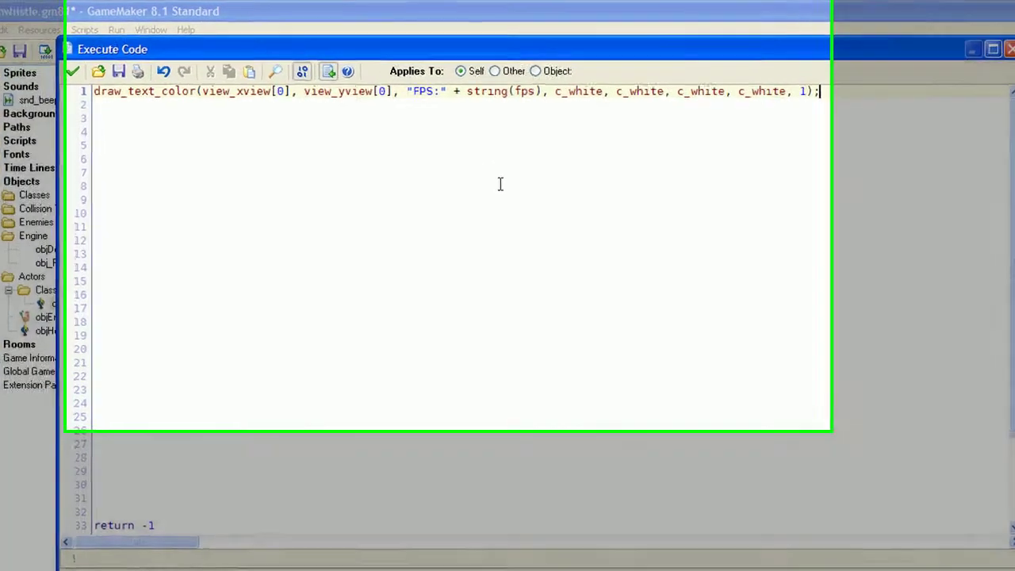
# Inspect the existing draw_text_color FPS line on line 1.
pyautogui.hotkey('ctrl', 'a')
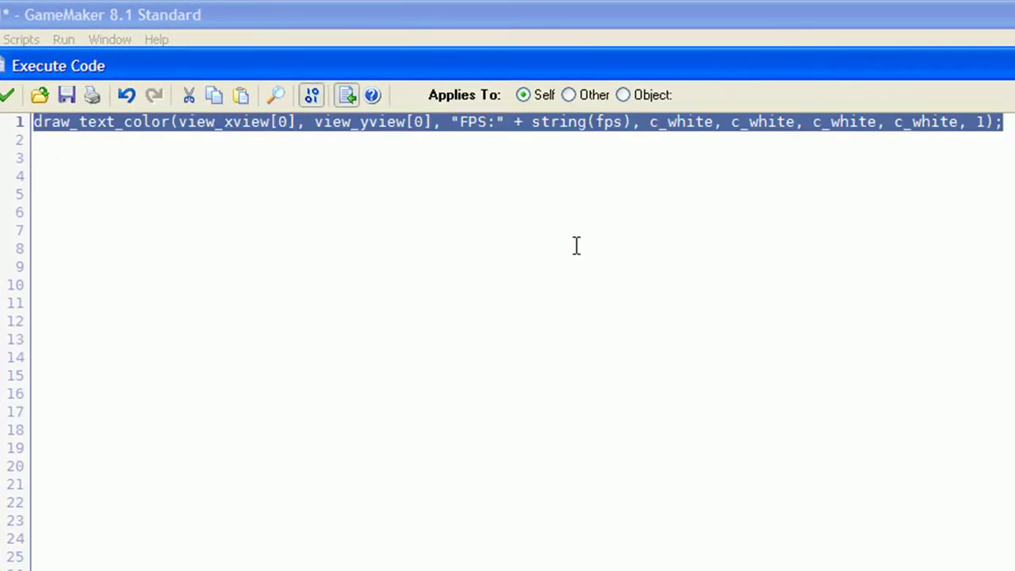
pyautogui.press('Left')
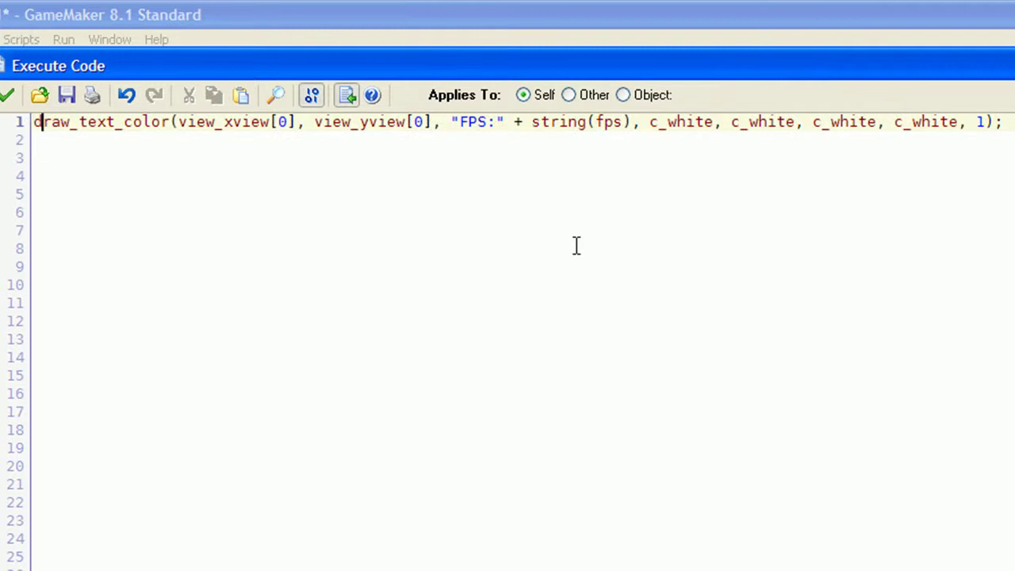
pyautogui.press('Left')
pyautogui.press('Right')
pyautogui.press('Right')
pyautogui.press('Right')
pyautogui.press('Right')
pyautogui.press('Right')
pyautogui.press('Right')
pyautogui.press('Left')
pyautogui.press('Left')
pyautogui.press('Left')
pyautogui.press('Left')
pyautogui.press('Left')
pyautogui.press('Left')
pyautogui.press('Left')
pyautogui.press('Left')
pyautogui.press('Left')
pyautogui.press('Right')
pyautogui.press('Right')
pyautogui.press('Right')
pyautogui.press('Right')
pyautogui.press('Right')
pyautogui.press('Right')
pyautogui.press('Left')
pyautogui.press('Left')
pyautogui.press('Left')
pyautogui.press('Left')
pyautogui.press('Left')
pyautogui.press('Left')
pyautogui.press('Left')
pyautogui.press('Right')
# Select the whole old draw_text_color line using view_xview[0] and view_yview[0].
pyautogui.press('Right')
pyautogui.press('Right')
pyautogui.press('Right')
pyautogui.hotkey('ctrl', 'shift', 'Right')
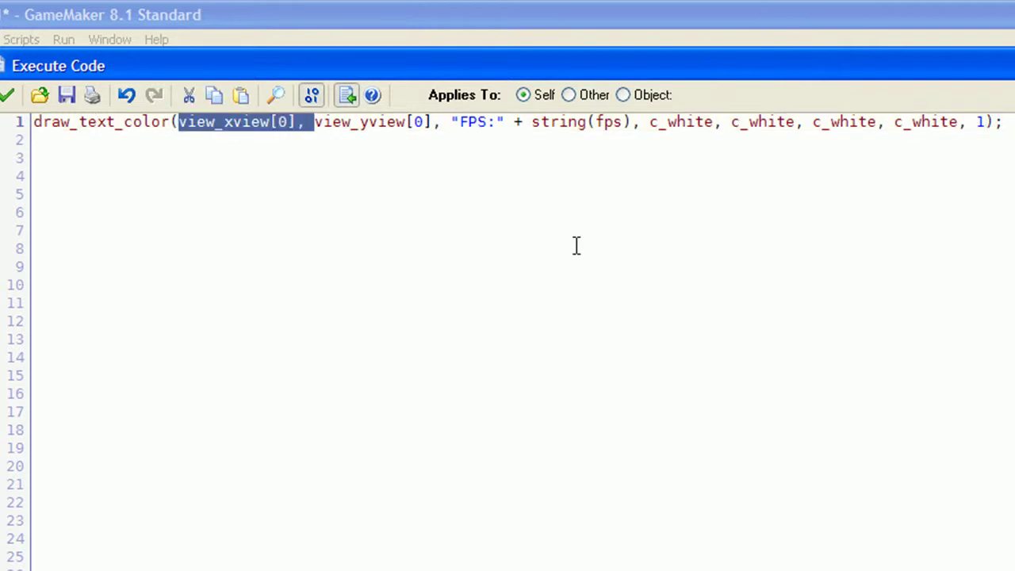
pyautogui.press('Right')
pyautogui.press('Left')
pyautogui.hotkey('ctrl', 'shift', 'Right')
pyautogui.hotkey('ctrl', 'shift', 'Right')
pyautogui.hotkey('shift', 'Left')
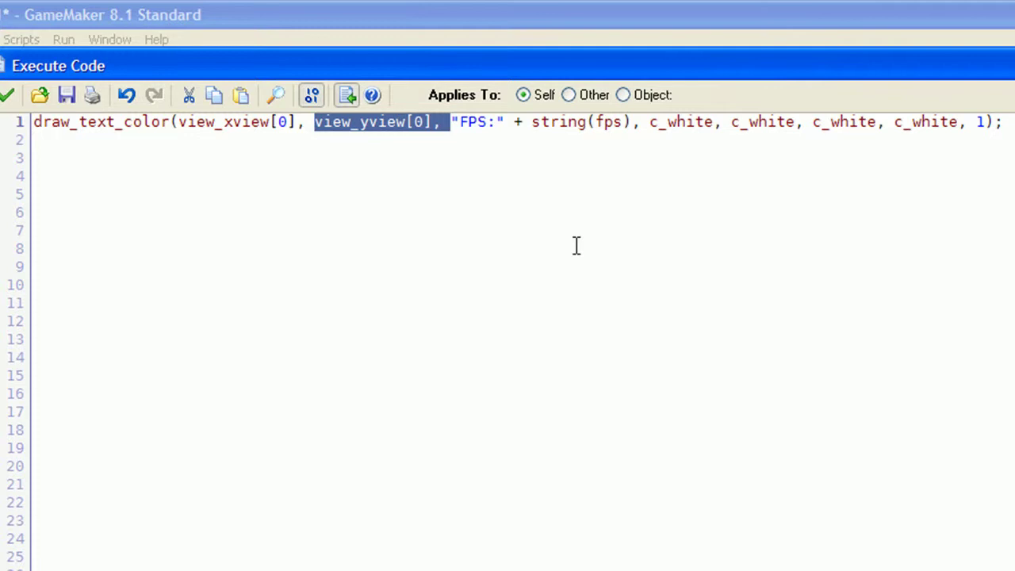
pyautogui.hotkey('shift', 'Left')
pyautogui.hotkey('shift', 'Left')
pyautogui.press('End')
pyautogui.press('Home')
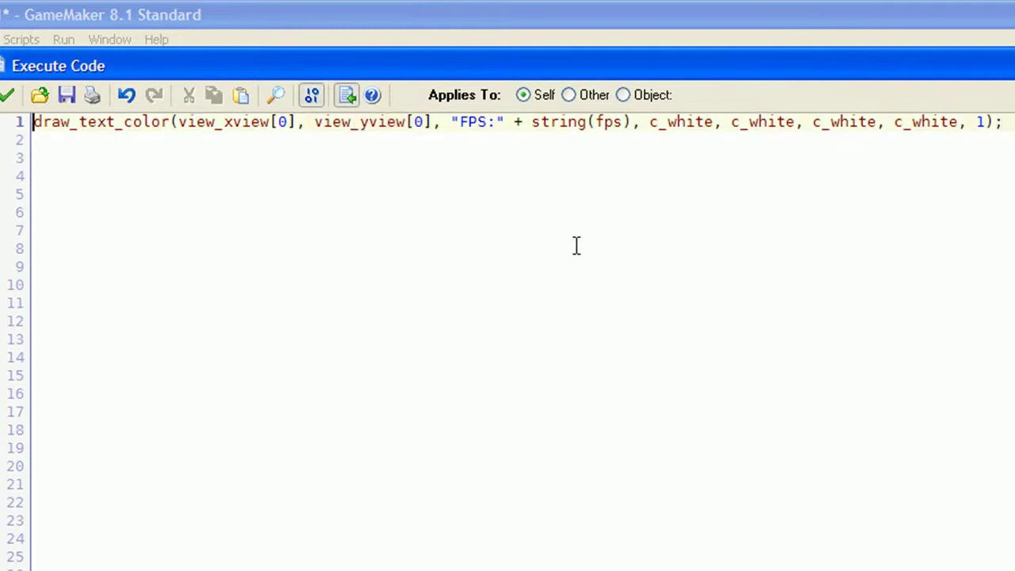
pyautogui.hotkey('shift', 'End')
# Replace the old line with the pasted projection code and remove leftover blank lines.
pyautogui.press('Delete')
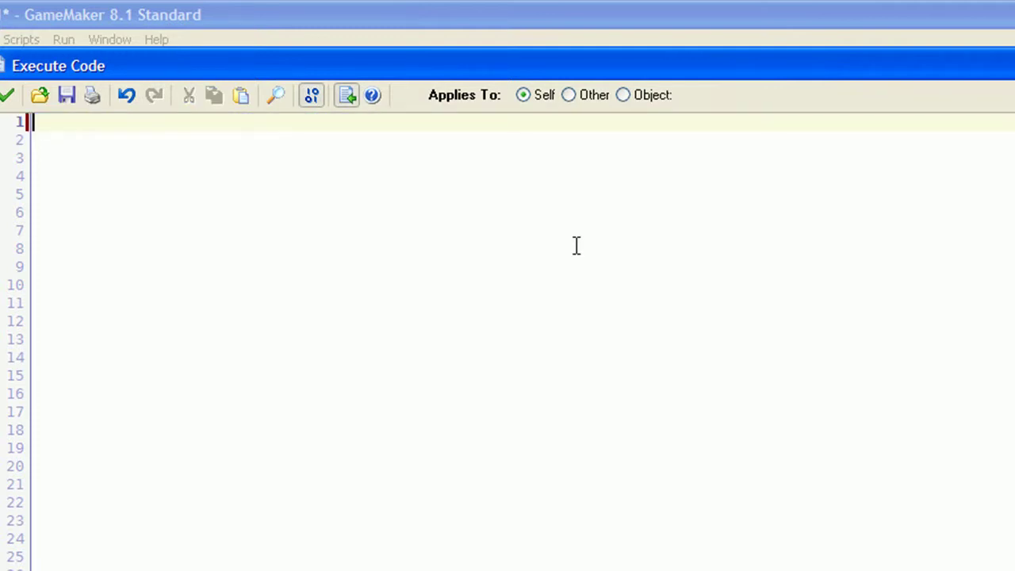
pyautogui.write('return -1 //set projection: d3d_set_projection_ortho(0,0,960,540,0);  draw_text_color(0, 0, "FPS:" + string(fps), c_white, c_white, c_white, c_white, 1);  d3d_set_projection_ortho(view_xview, view_yview, view_wview, view_hview, 0);')
pyautogui.press('Delete')
pyautogui.press('Delete')
pyautogui.press('Delete')
pyautogui.press('Delete')
pyautogui.press('Delete')
pyautogui.press('Delete')
pyautogui.hotkey('shift', 'End')
pyautogui.press('Delete')
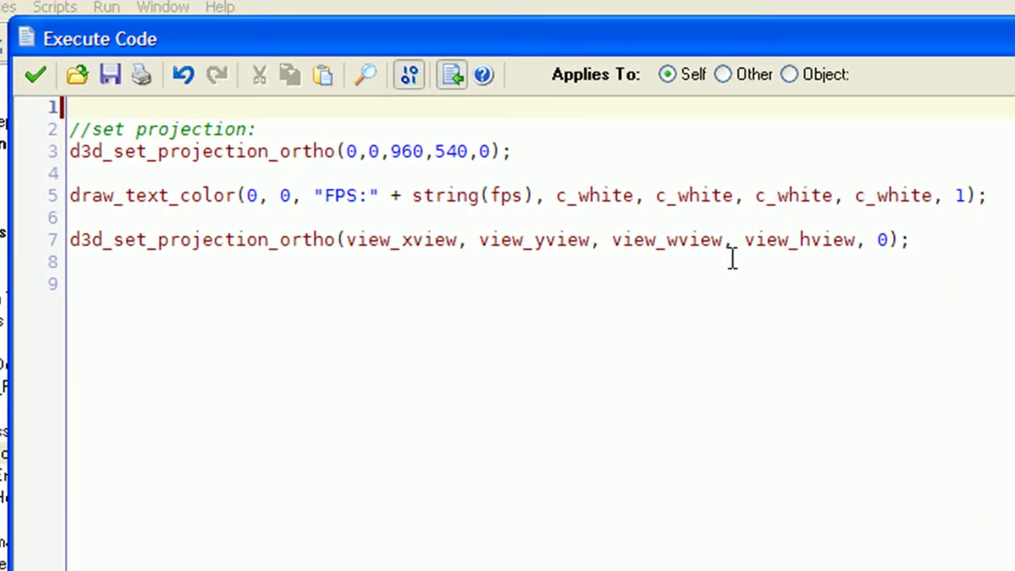
# Review the 960×540 ortho projection, FPS text at 0,0, and view-restoring projection lines.
pyautogui.press('Down')
pyautogui.press('Down')
pyautogui.press('Down')
pyautogui.press('Down')
pyautogui.hotkey('shift', 'End')
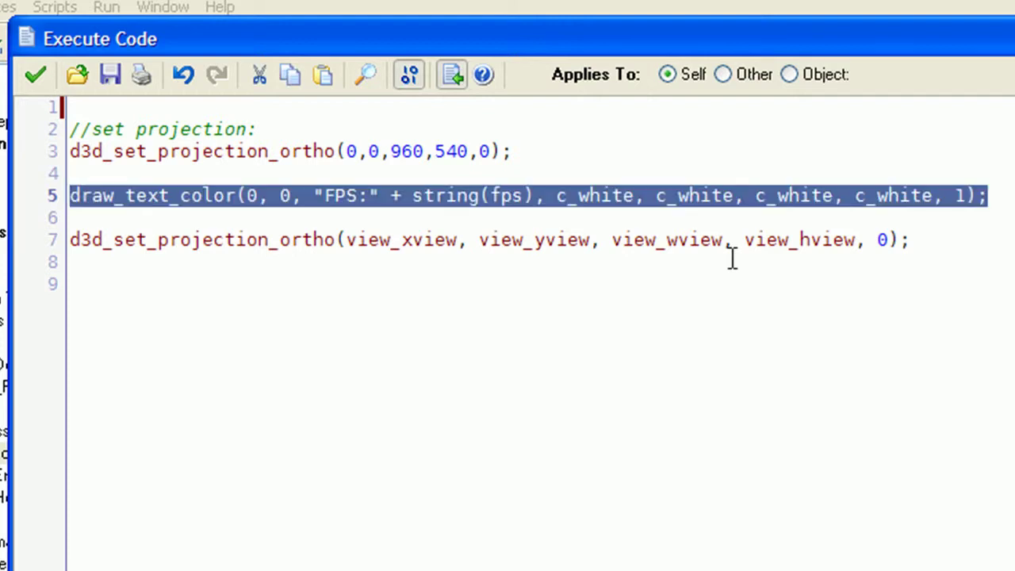
pyautogui.press('Up')
pyautogui.press('Up')
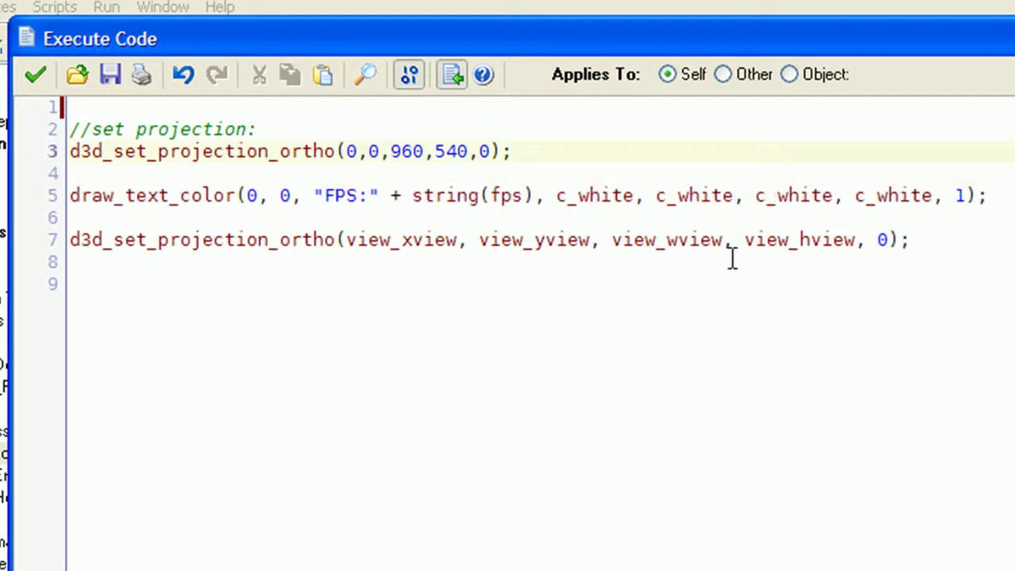
pyautogui.press('Down')
pyautogui.press('Down')
pyautogui.hotkey('shift', 'End')
pyautogui.press('Up')
pyautogui.press('Up')
pyautogui.hotkey('shift', 'End')
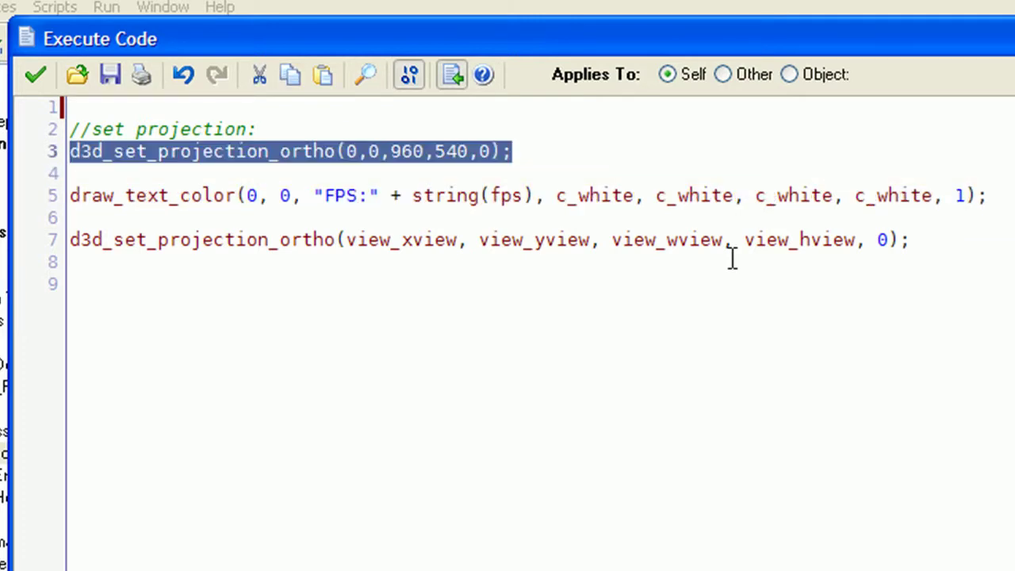
pyautogui.press('Down')
pyautogui.press('Down')
pyautogui.press('Down')
pyautogui.press('Down')
pyautogui.hotkey('shift', 'End')
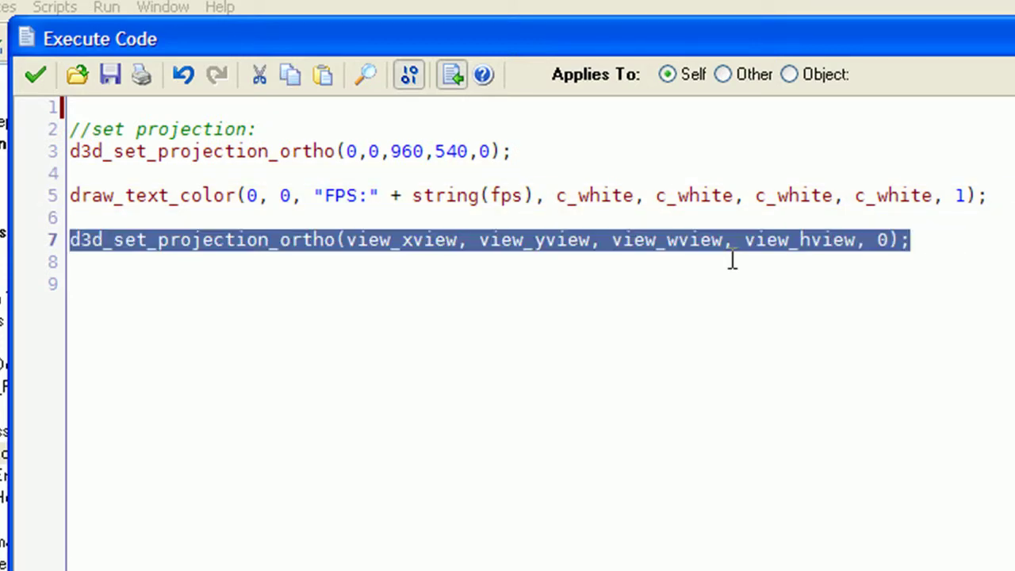
pyautogui.press('Up')
pyautogui.press('Up')
pyautogui.press('Up')
pyautogui.press('Up')
pyautogui.press('Up')
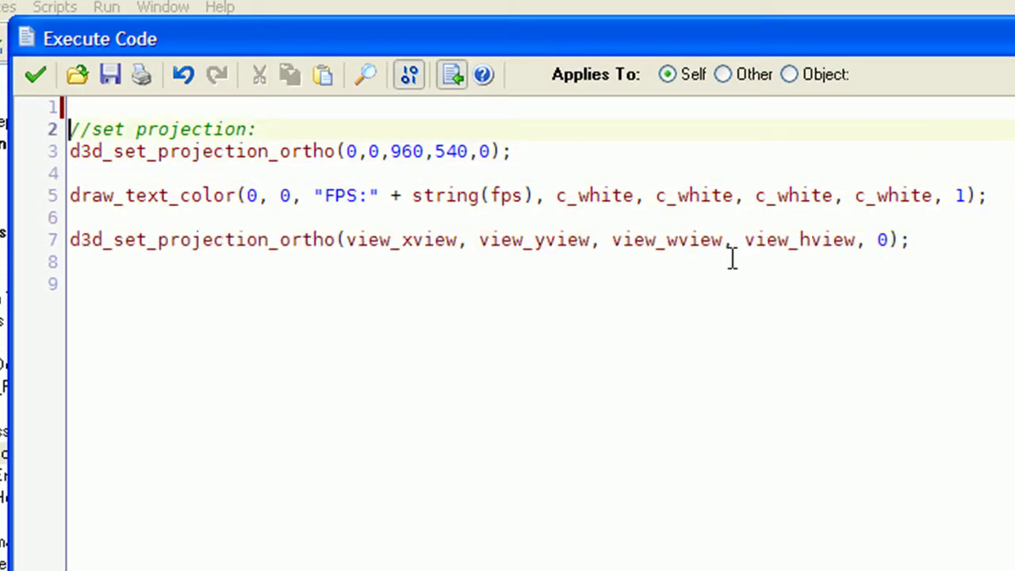
pyautogui.press('Down')
pyautogui.press('Down')
pyautogui.press('Down')
pyautogui.press('Down')
pyautogui.press('Down')
pyautogui.press('Down')
pyautogui.press('Up')
pyautogui.press('Up')
pyautogui.press('Up')
pyautogui.press('Up')
pyautogui.press('Down')
pyautogui.press('Down')
pyautogui.press('Down')
pyautogui.press('Down')
pyautogui.press('Down')
# Save the Draw code and close the code editor.
pyautogui.click(32, 77)
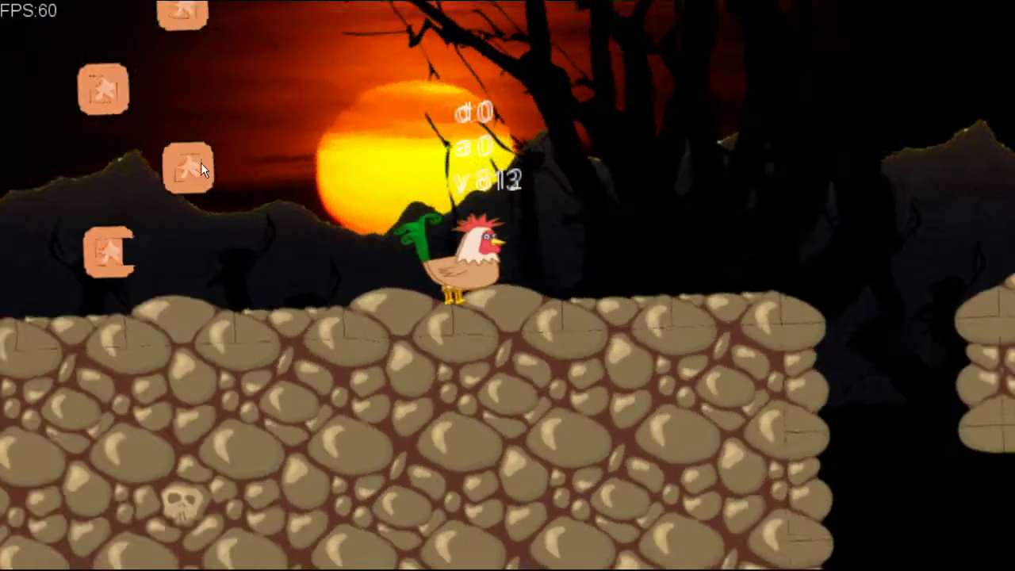
# Close the game, reopen the Draw code, and locate the line 7 projection call.
pyautogui.press('Escape')
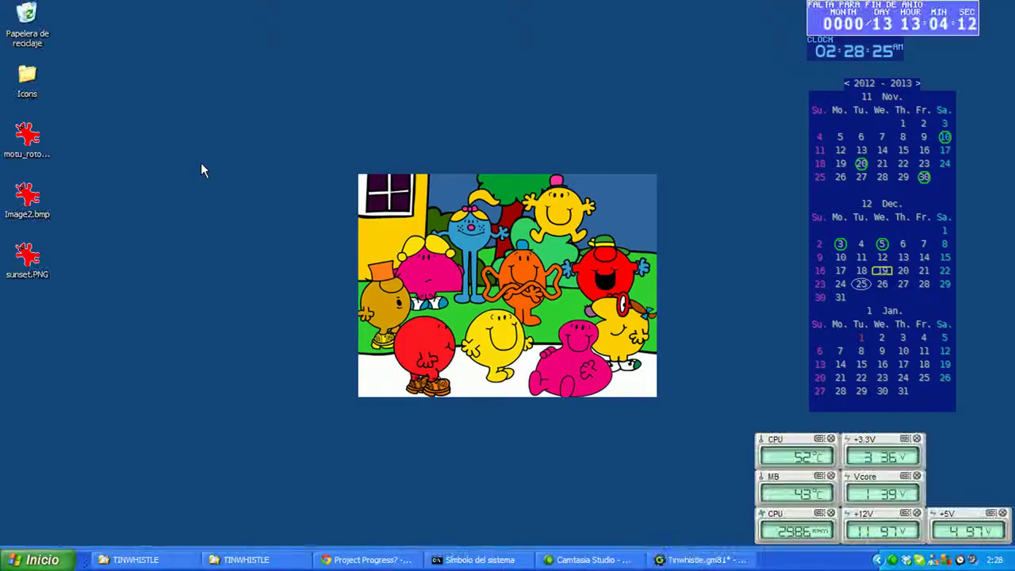
pyautogui.doubleClick(537, 163)
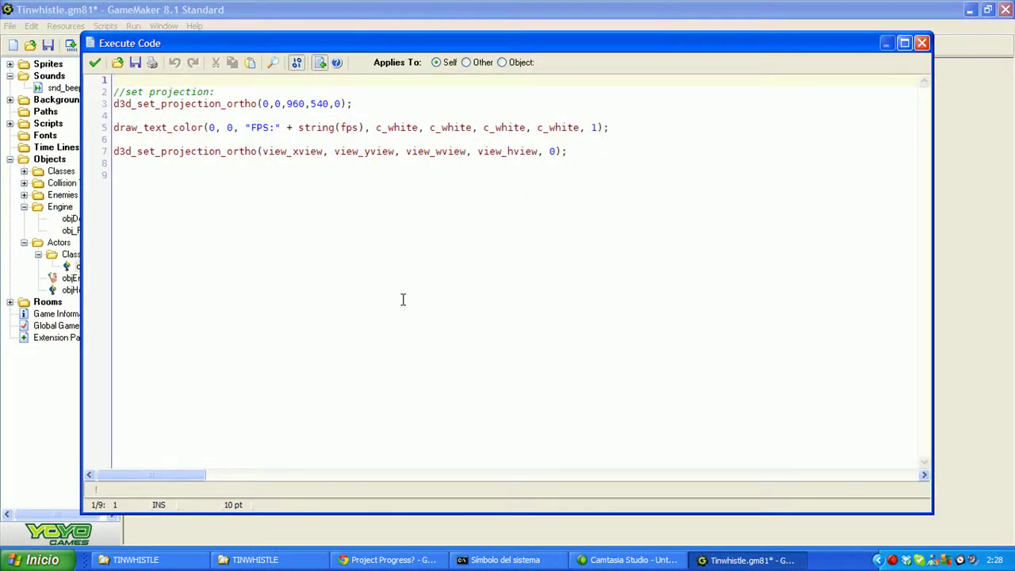
pyautogui.press('Down')
pyautogui.press('Down')
pyautogui.press('Down')
pyautogui.press('Down')
pyautogui.press('Down')
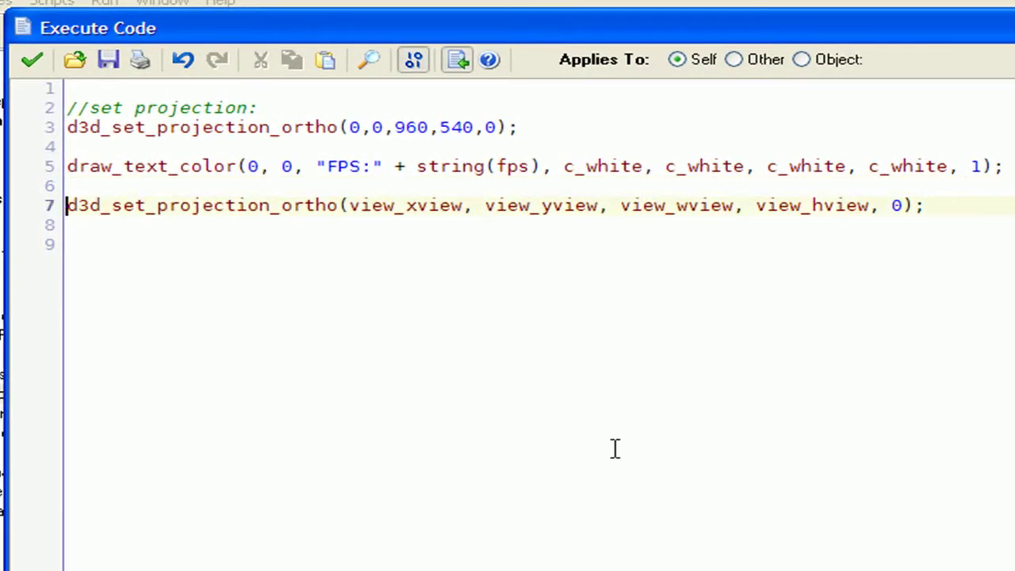
pyautogui.press('Right')
pyautogui.press('Right')
pyautogui.press('Right')
pyautogui.press('Right')
pyautogui.press('Right')
pyautogui.press('Right')
pyautogui.press('Right')
pyautogui.press('Right')
pyautogui.press('Right')
pyautogui.press('Right')
pyautogui.press('Home')
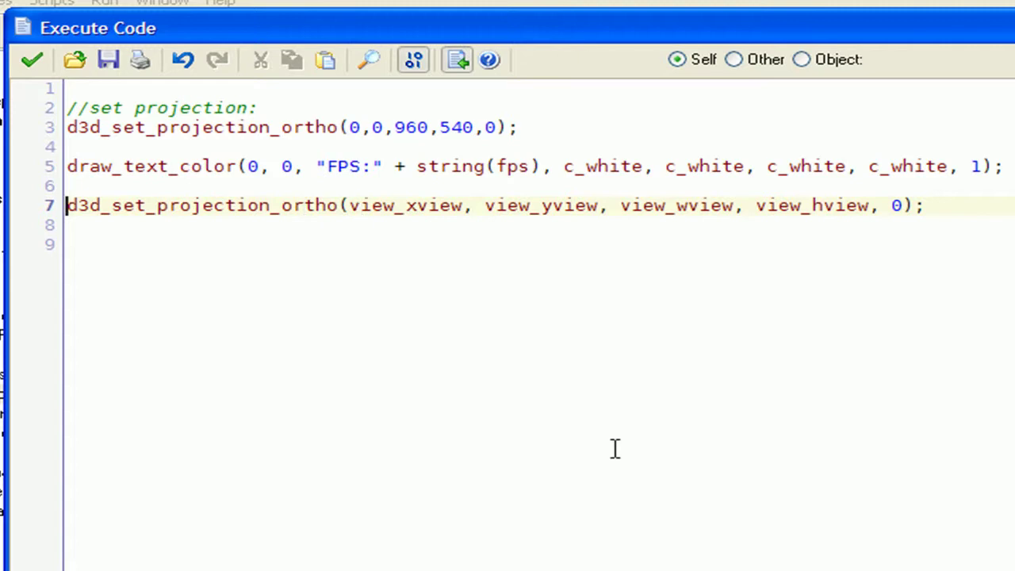
pyautogui.press('End')
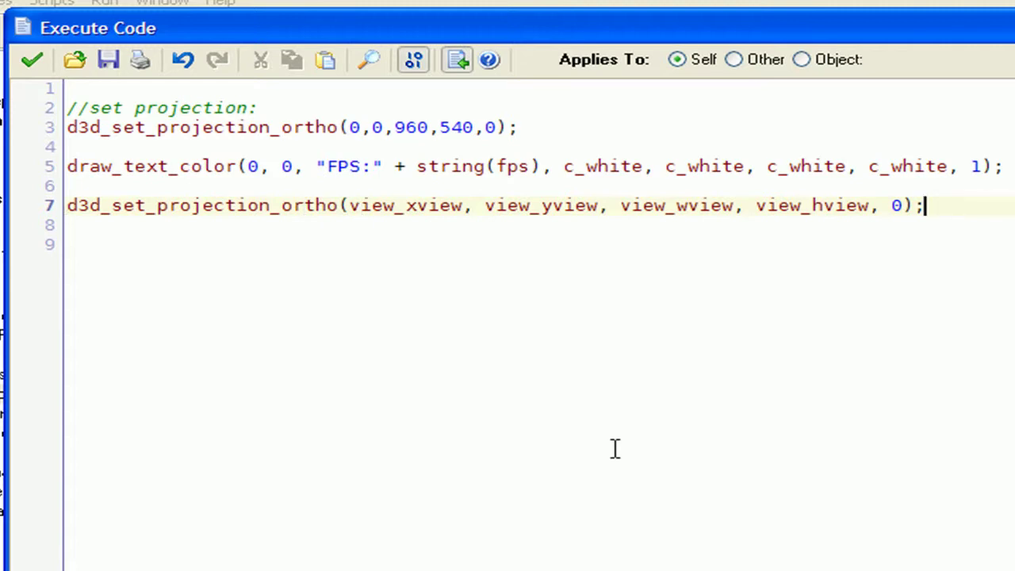
pyautogui.press('Home')
# Replace the final 0 argument on line 7 with angle.
pyautogui.press('Left')
pyautogui.press('Left')
pyautogui.press('Left')
pyautogui.write('ang')
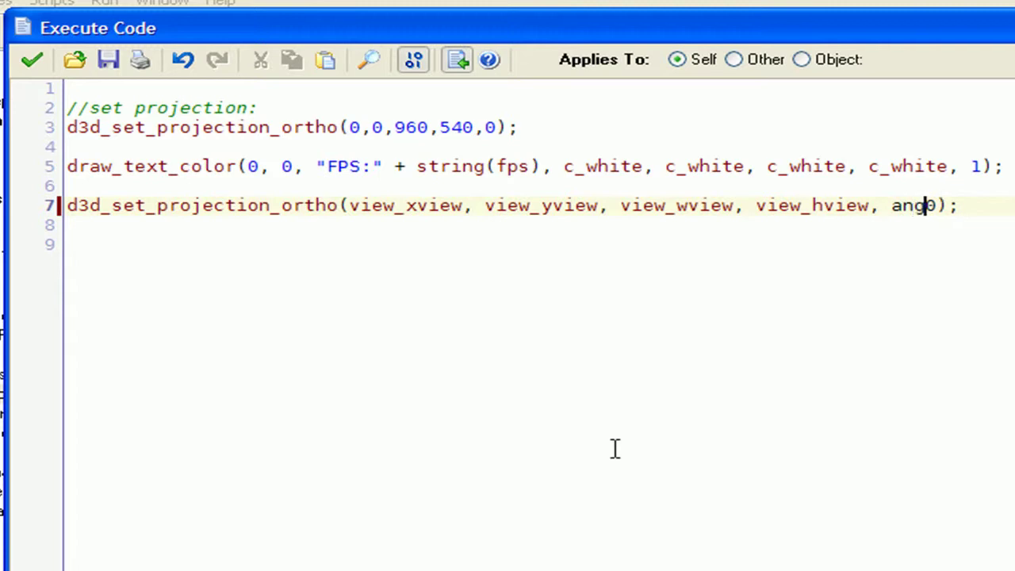
pyautogui.write('l')
pyautogui.write('e')
pyautogui.press('Delete')
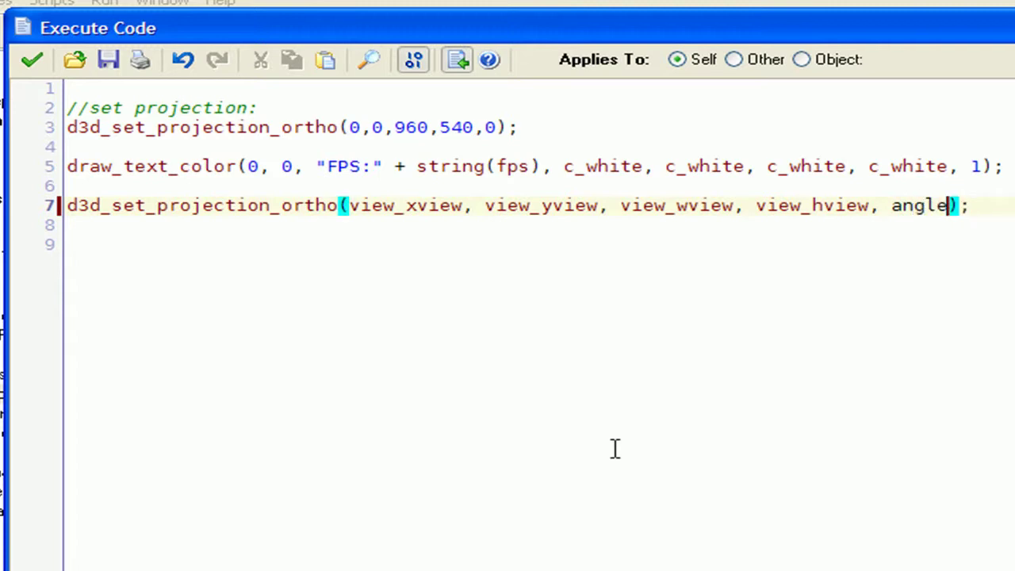
pyautogui.press('Home')
# Save the code and run Tinwhistle to test the angle fix.
pyautogui.click(32, 59)
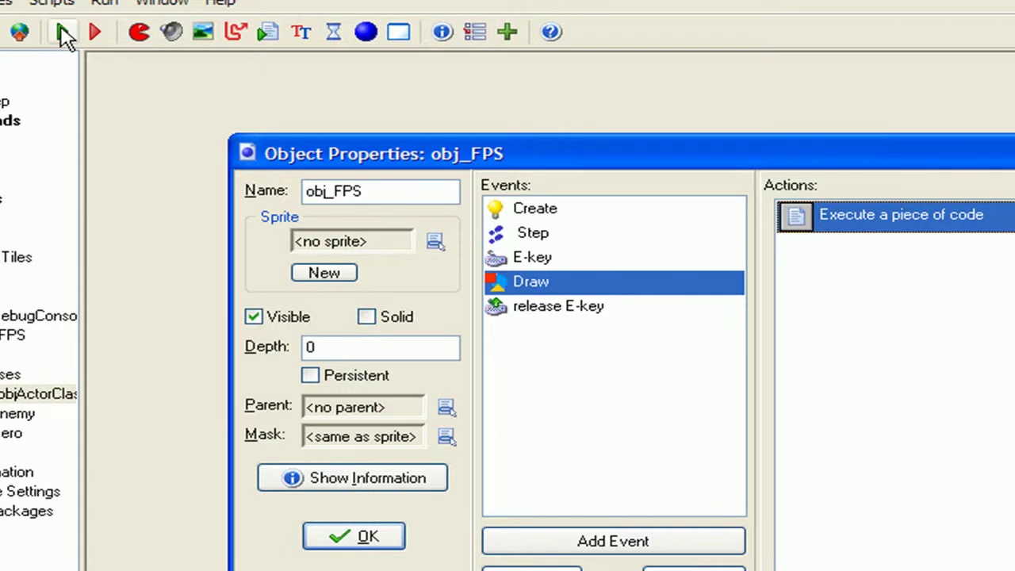
pyautogui.click(63, 34)
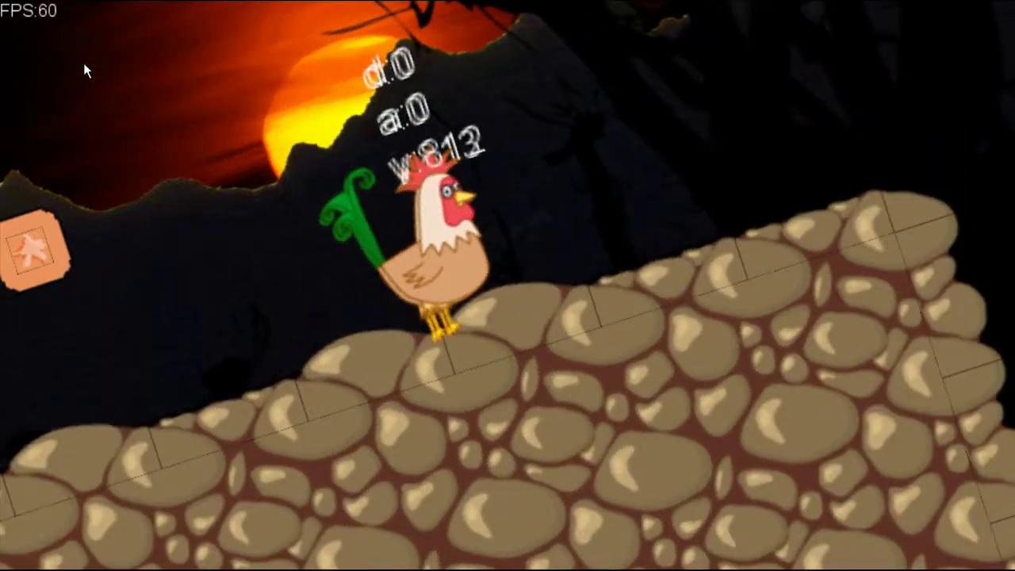
# Close the game, reopen obj_FPS's Draw code, and select lines 1–7 to review them.
pyautogui.press('Escape')
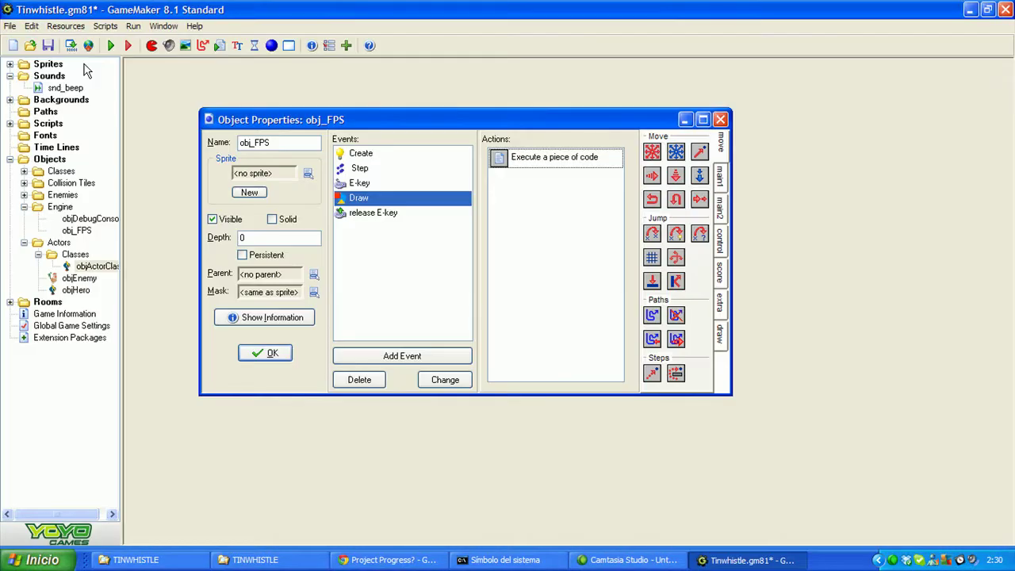
pyautogui.doubleClick(542, 156)
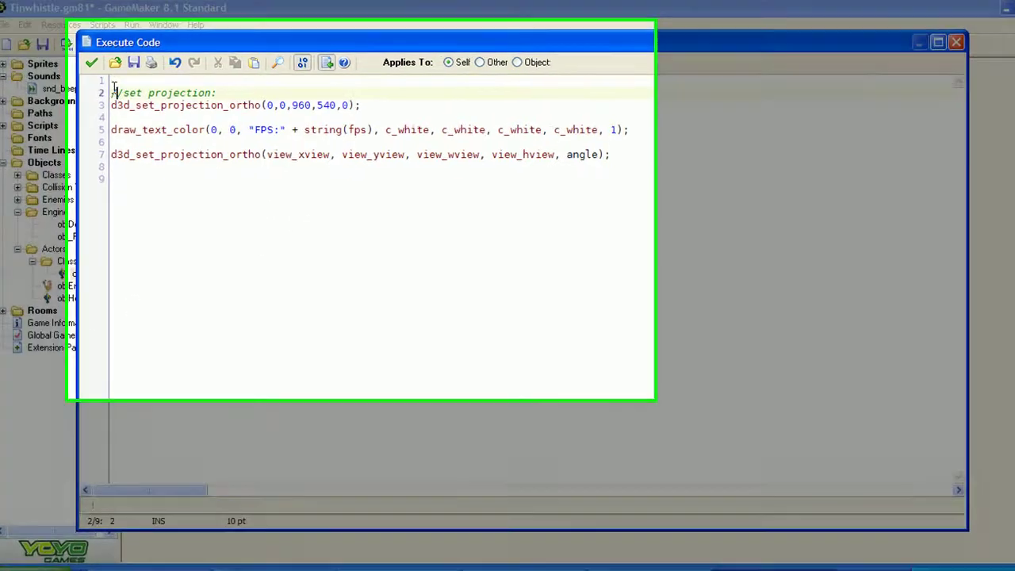
pyautogui.moveTo(114, 81); pyautogui.dragTo(593, 162)
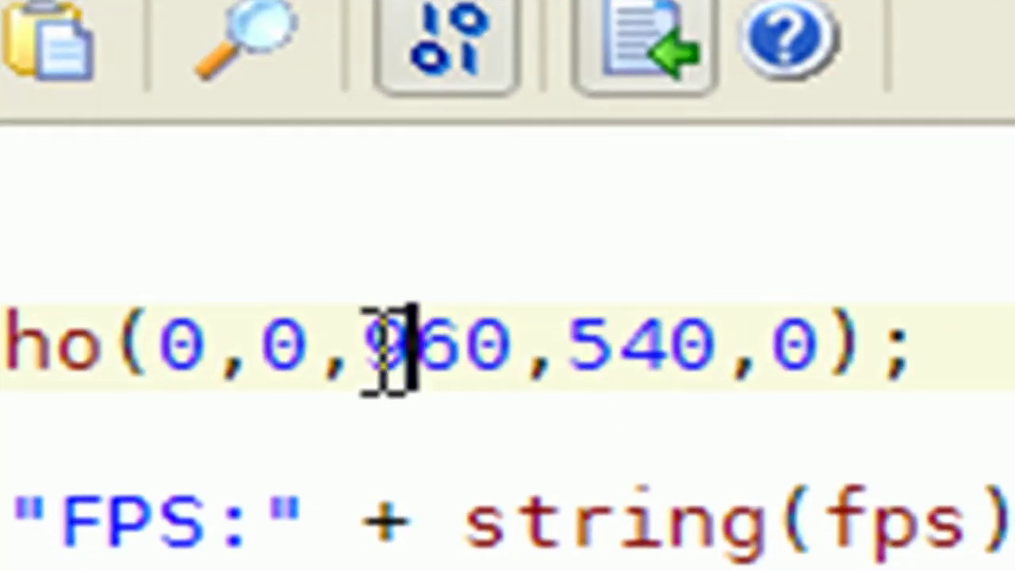
pyautogui.click(616, 353)
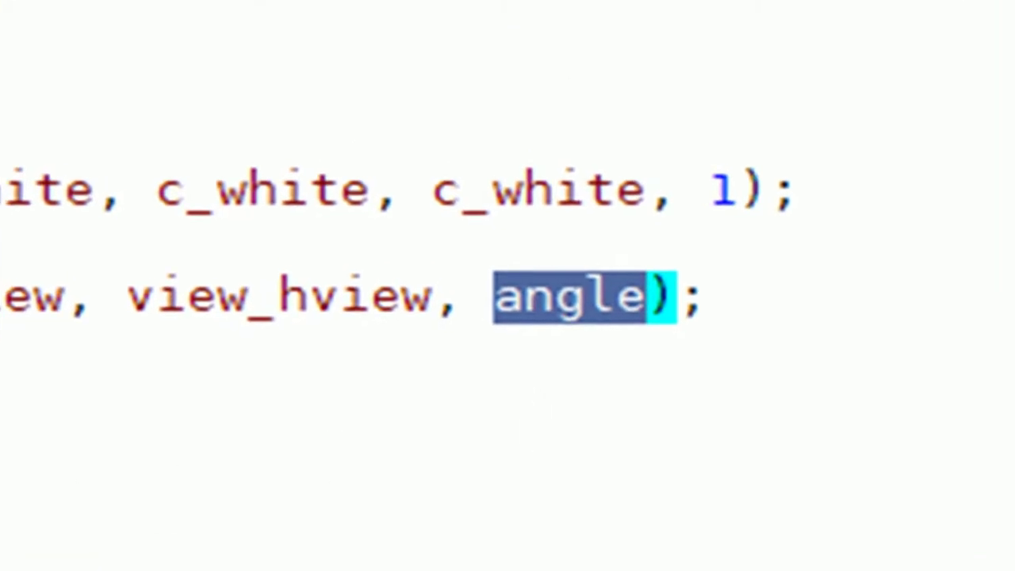
pyautogui.press('Down')
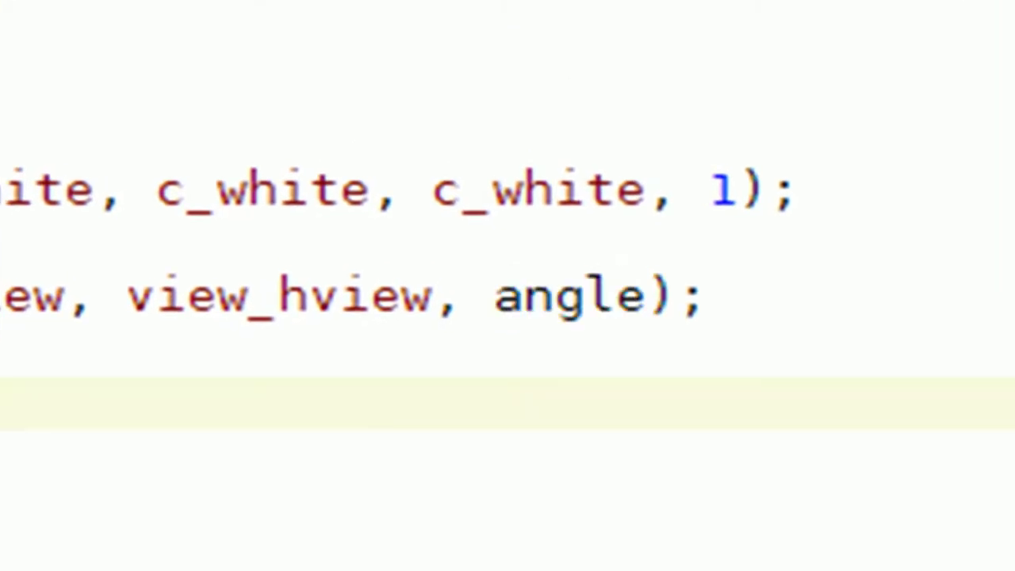